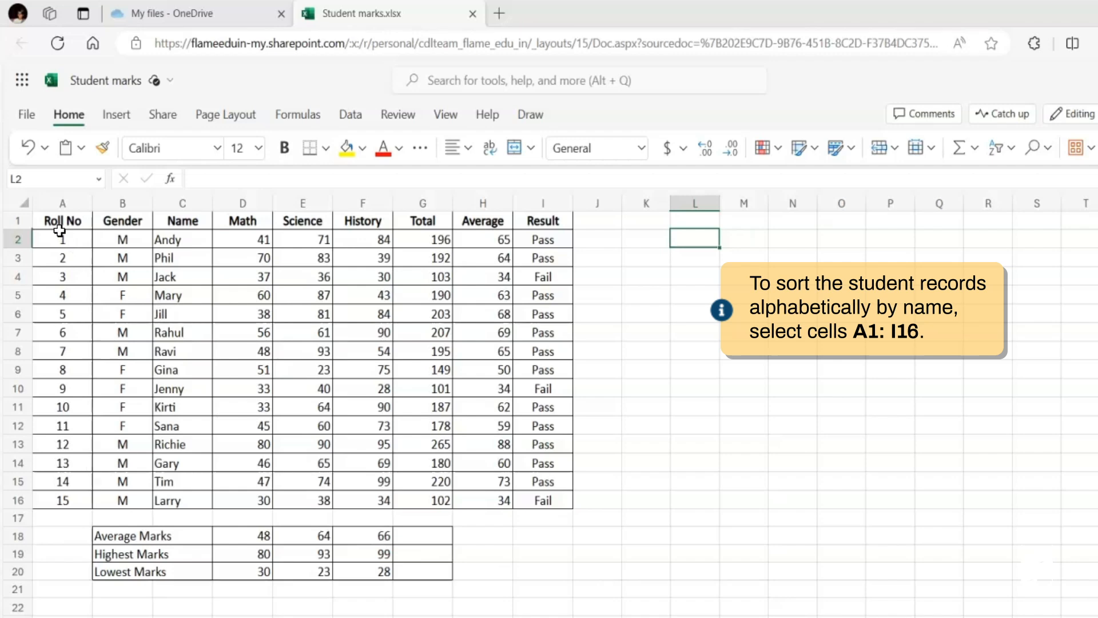
Sort the student records in A1:I16 by Name on cell values in ascending order using Custom Sort.
drag(54, 218, 552, 502)
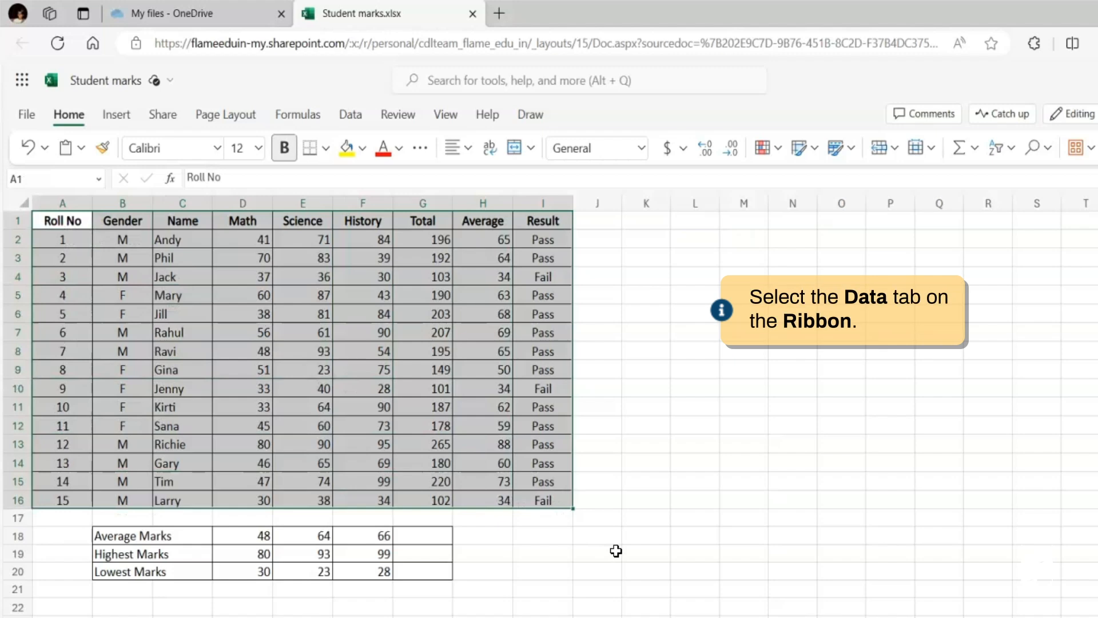
click(350, 116)
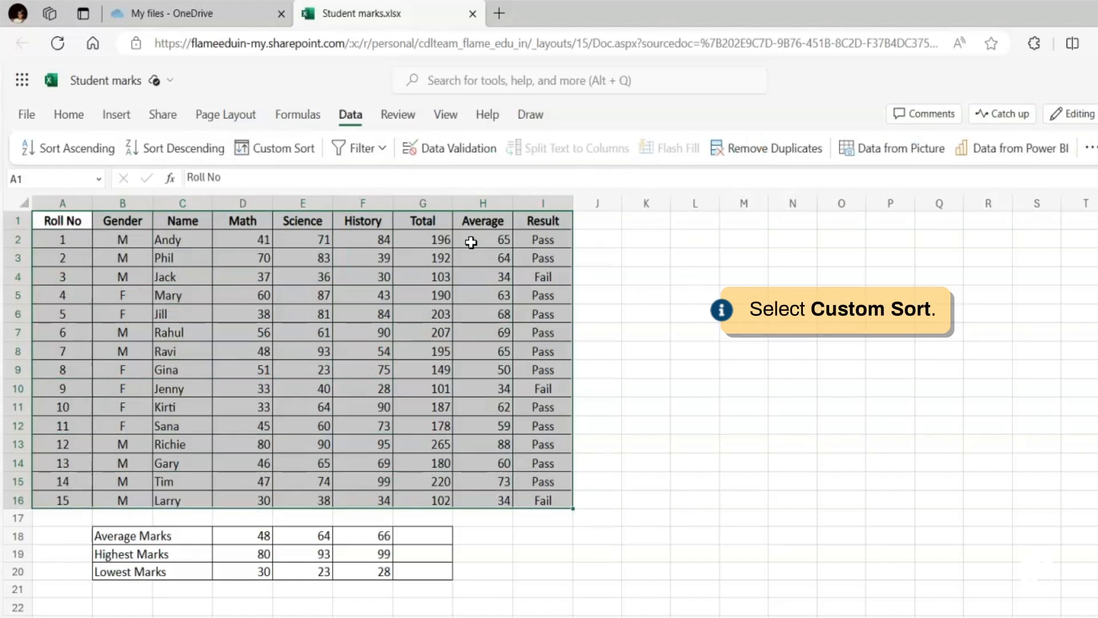
click(309, 155)
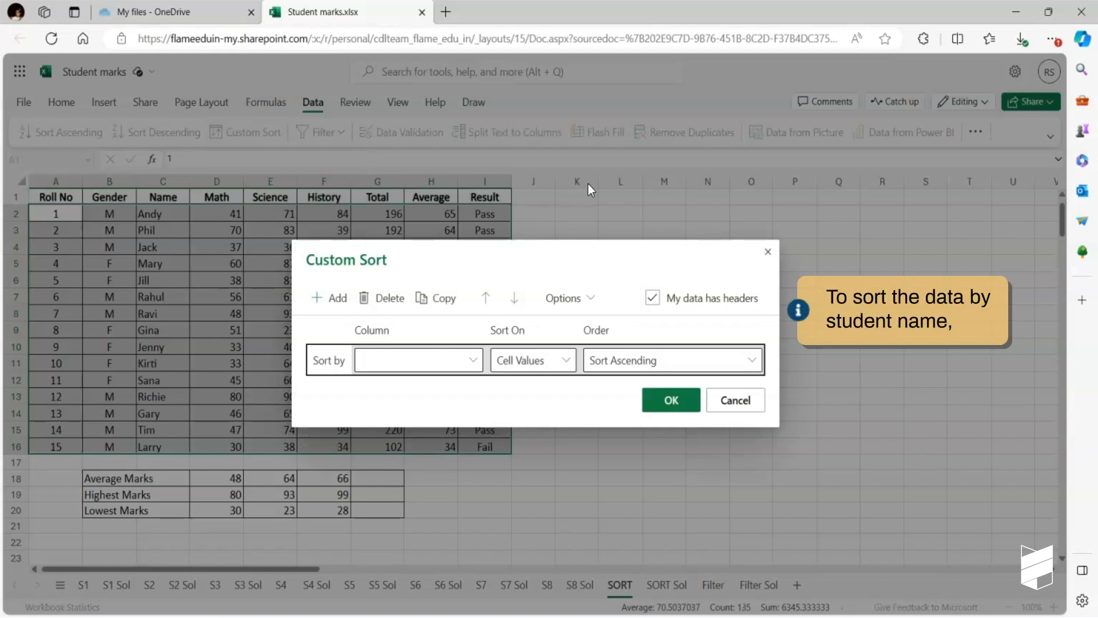
click(474, 361)
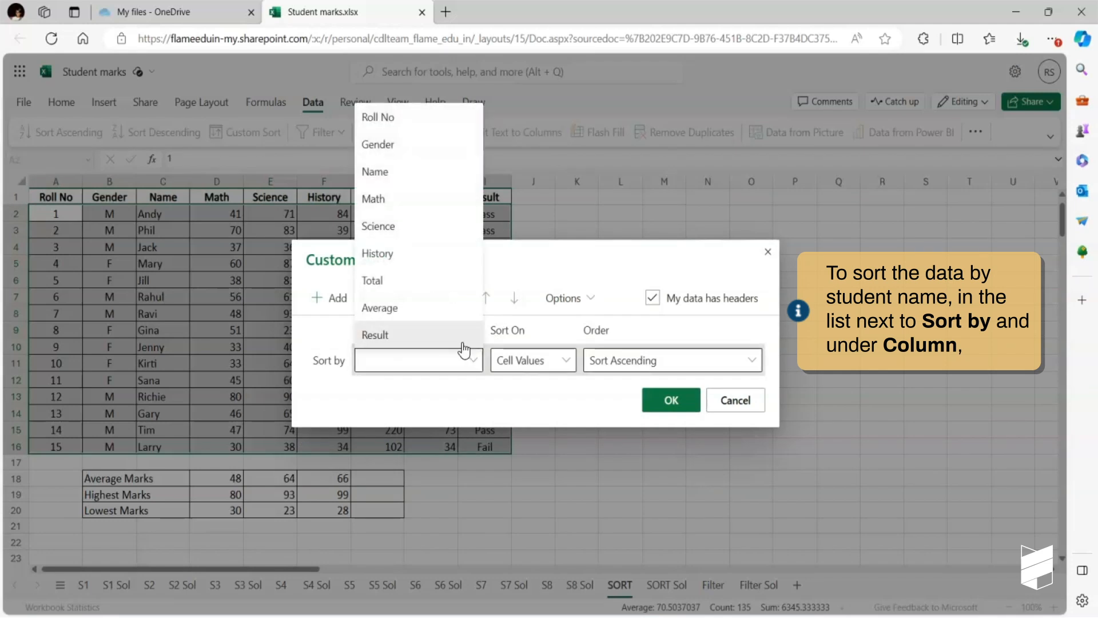
click(452, 182)
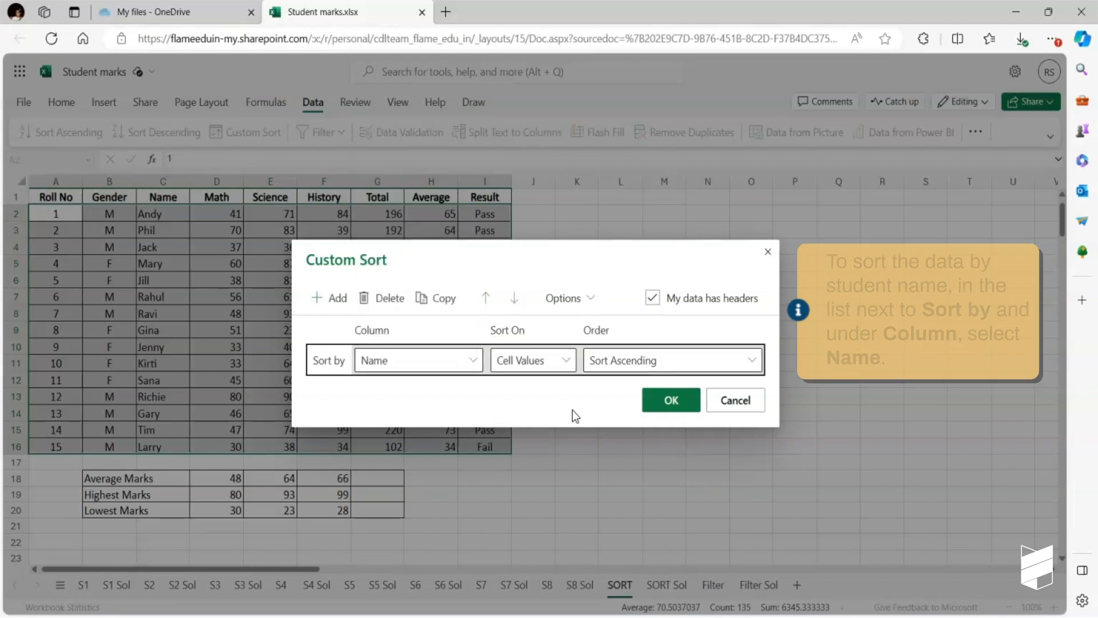
click(568, 361)
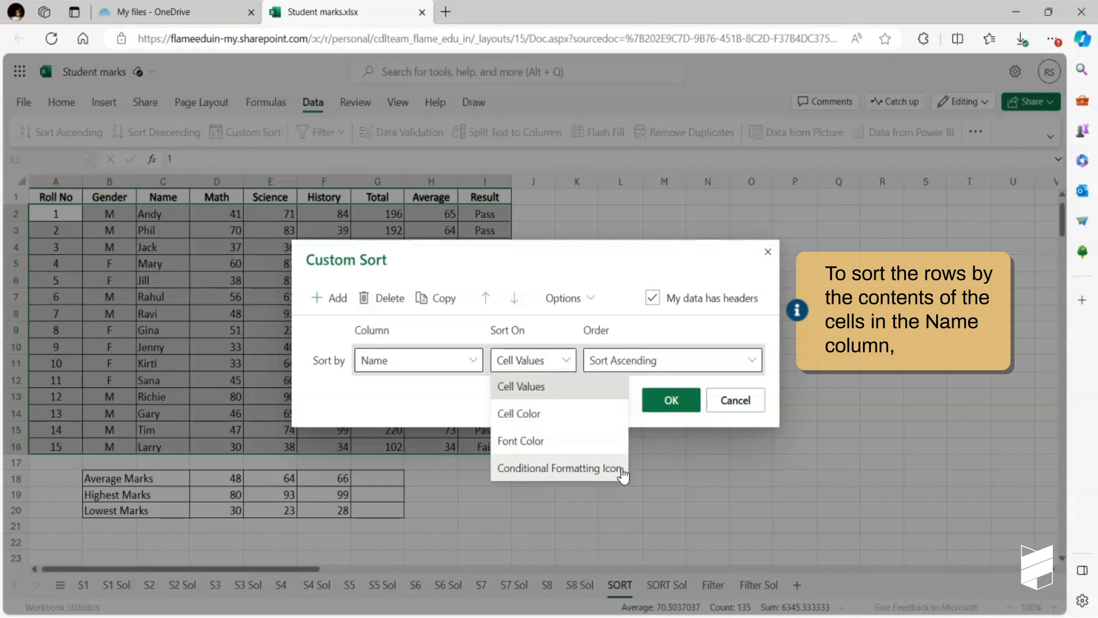
click(599, 392)
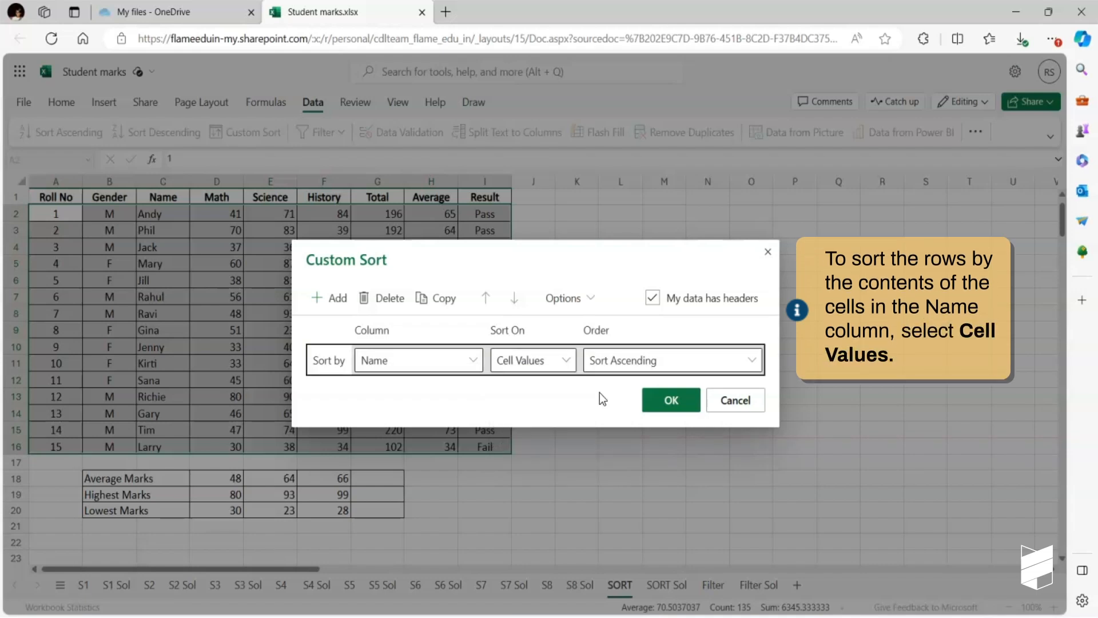
click(751, 361)
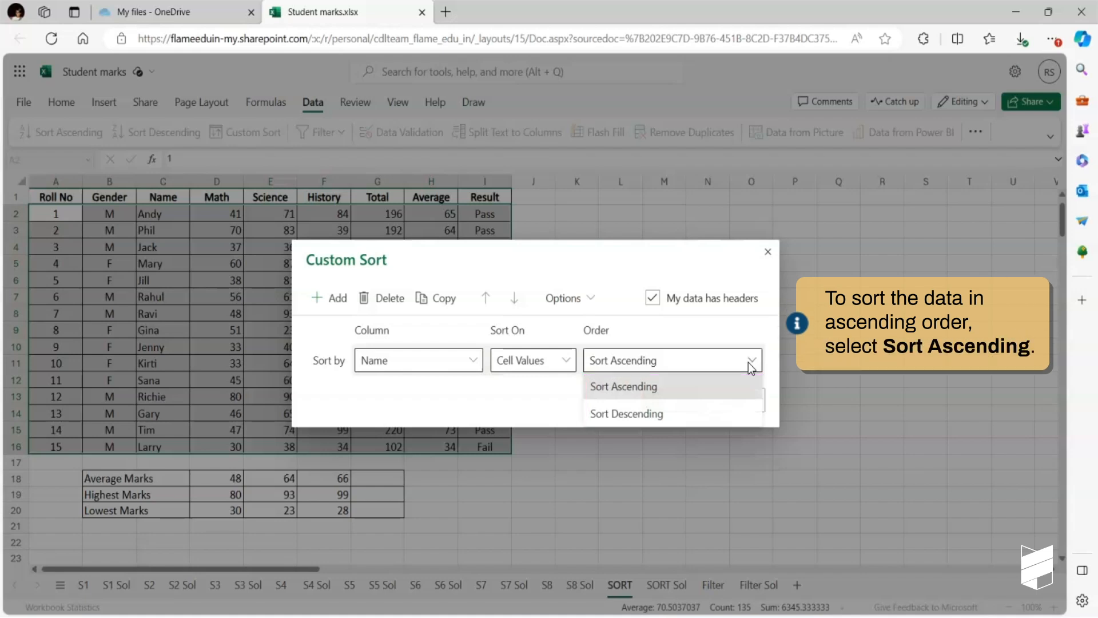
click(709, 392)
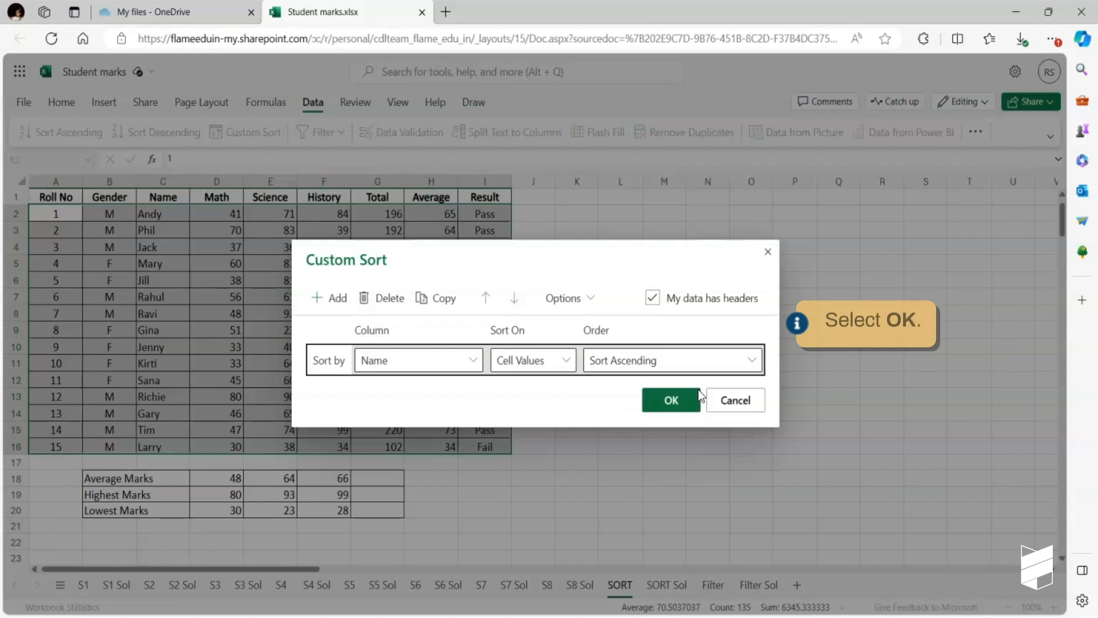
click(672, 400)
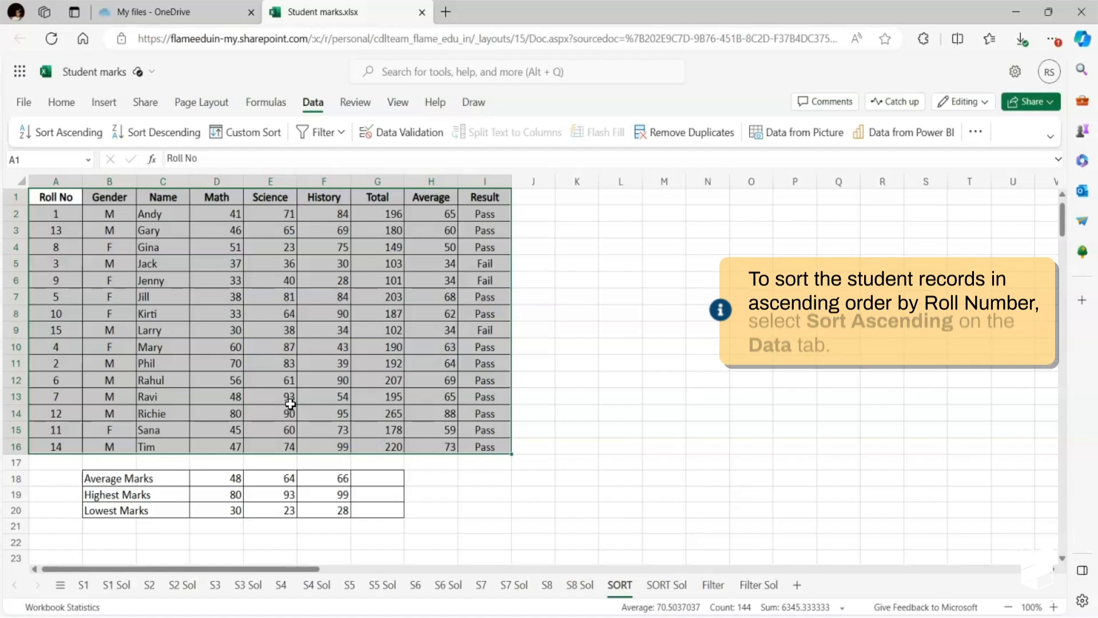
Sort the student records ascending by Roll No, and re-sort them by Result on cell values in descending order.
click(94, 135)
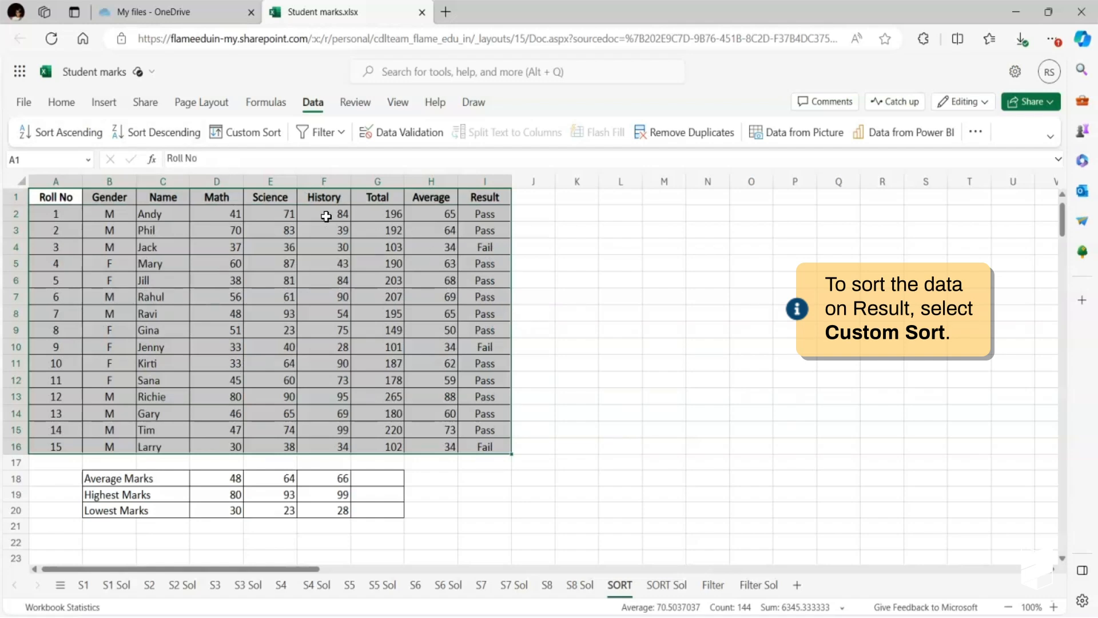
click(248, 134)
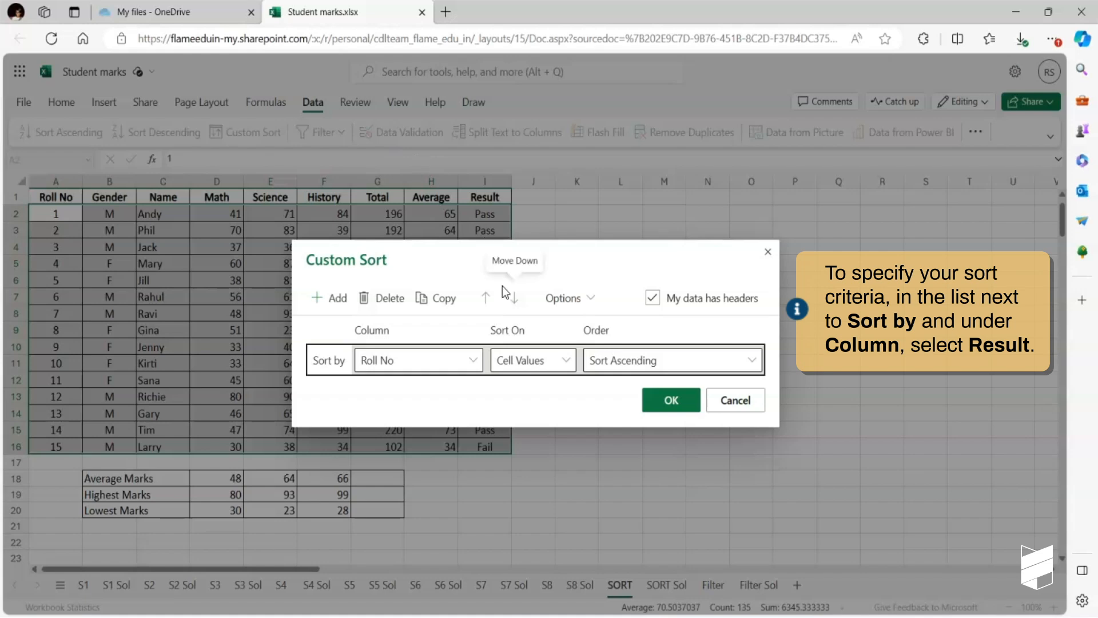
click(473, 360)
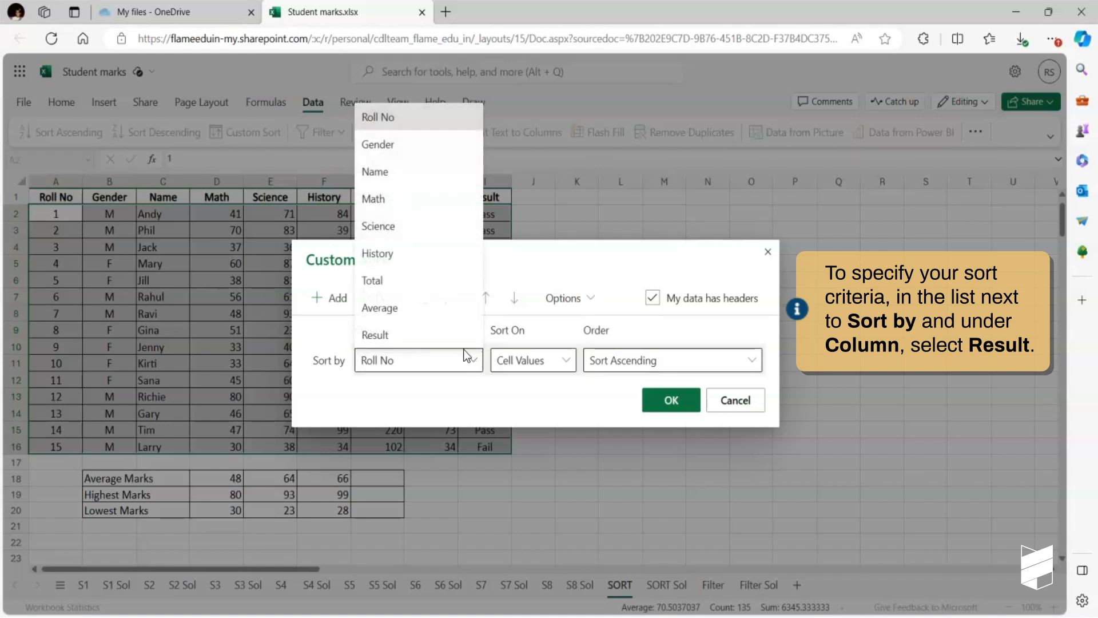
click(459, 341)
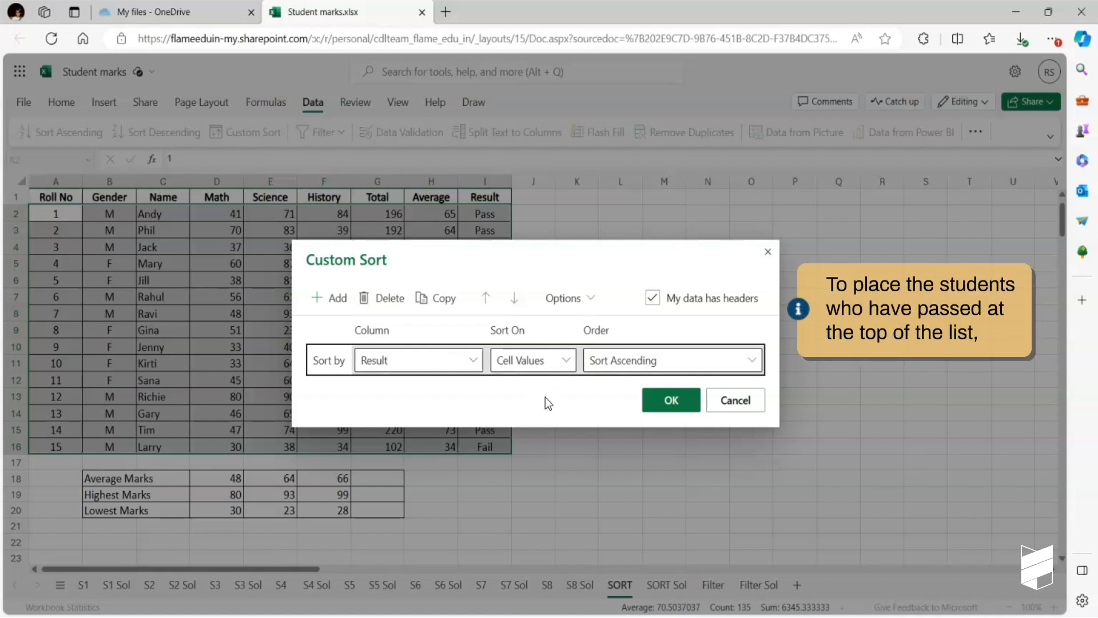
click(674, 368)
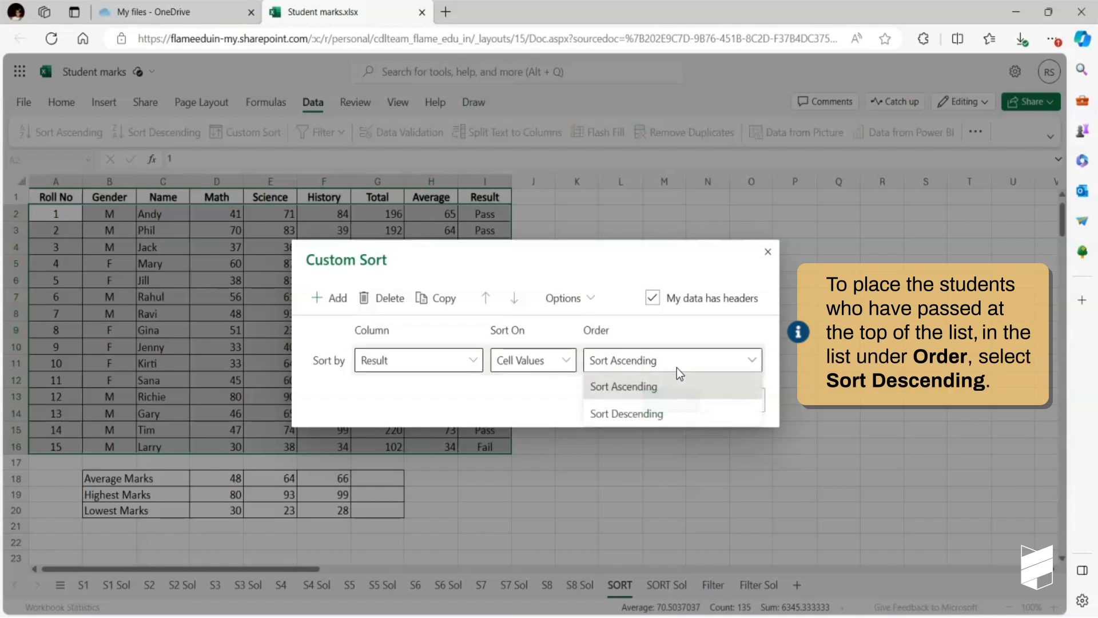
click(640, 413)
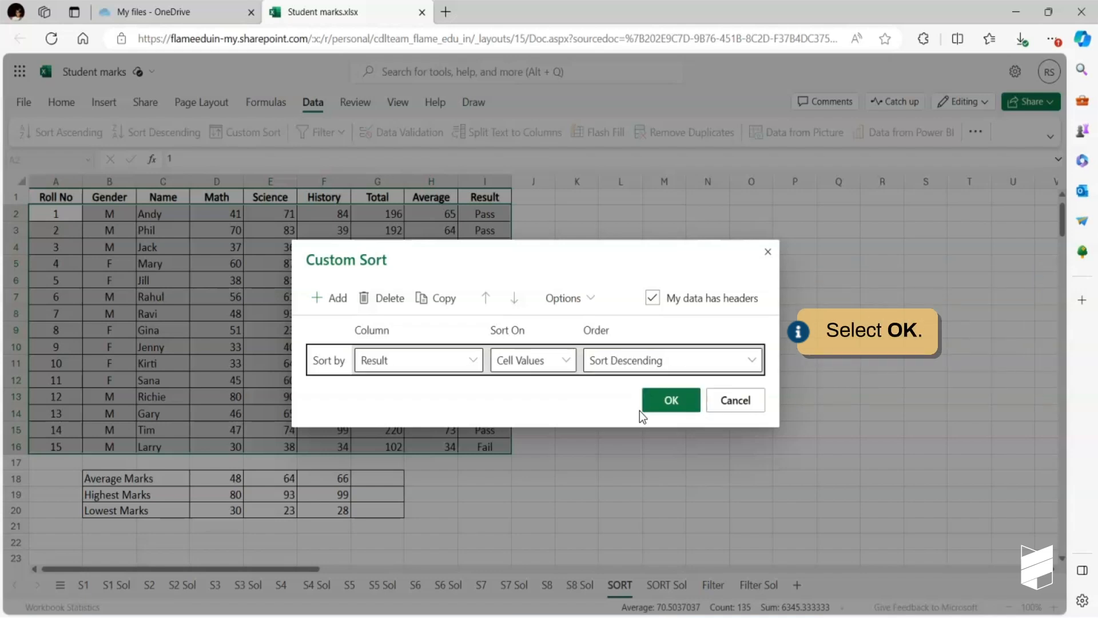
click(672, 400)
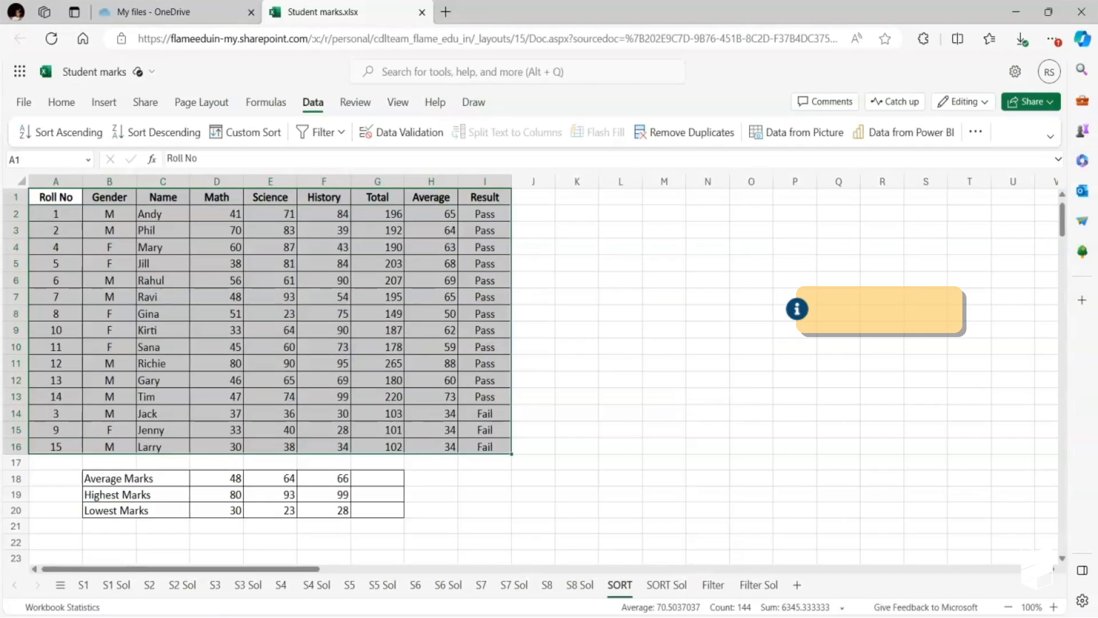
Add Average in descending order as the second sort level below Result and apply the sort.
click(265, 142)
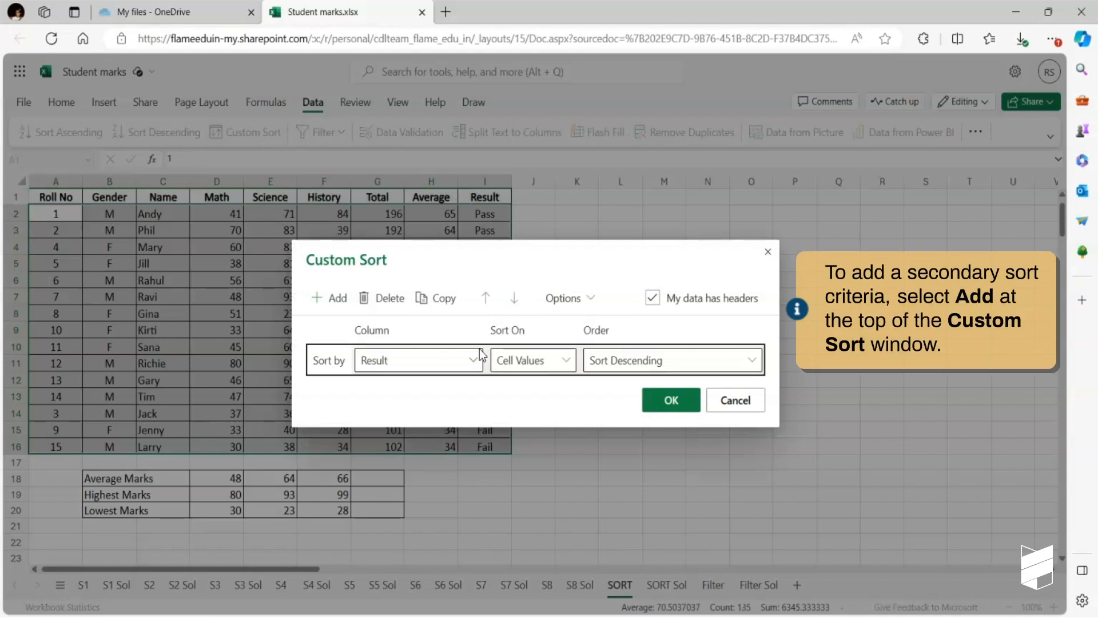
click(342, 311)
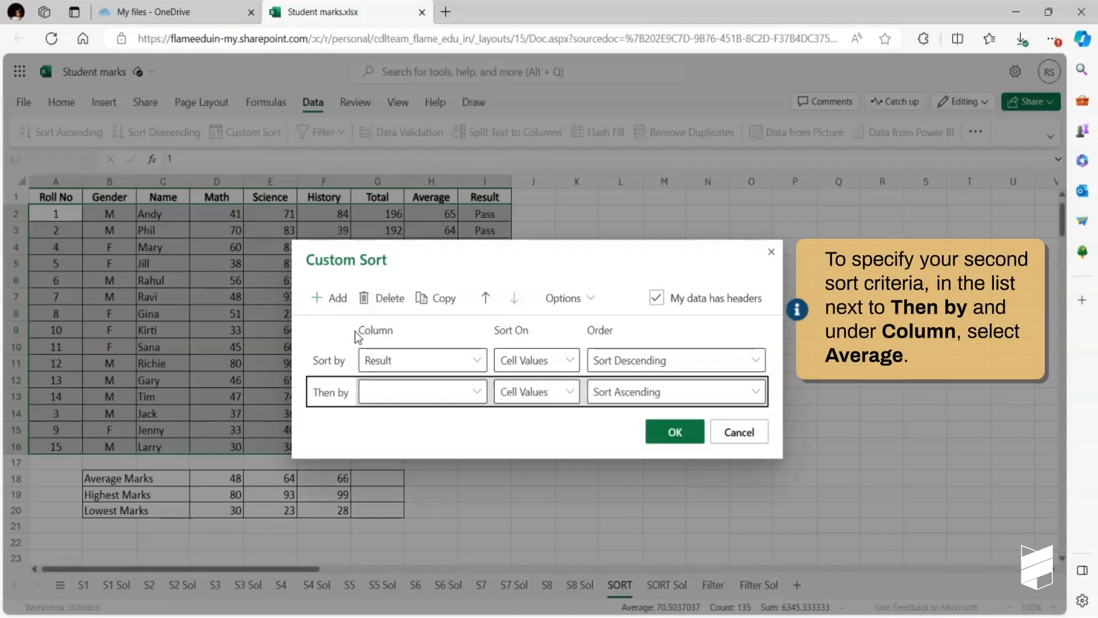
click(476, 392)
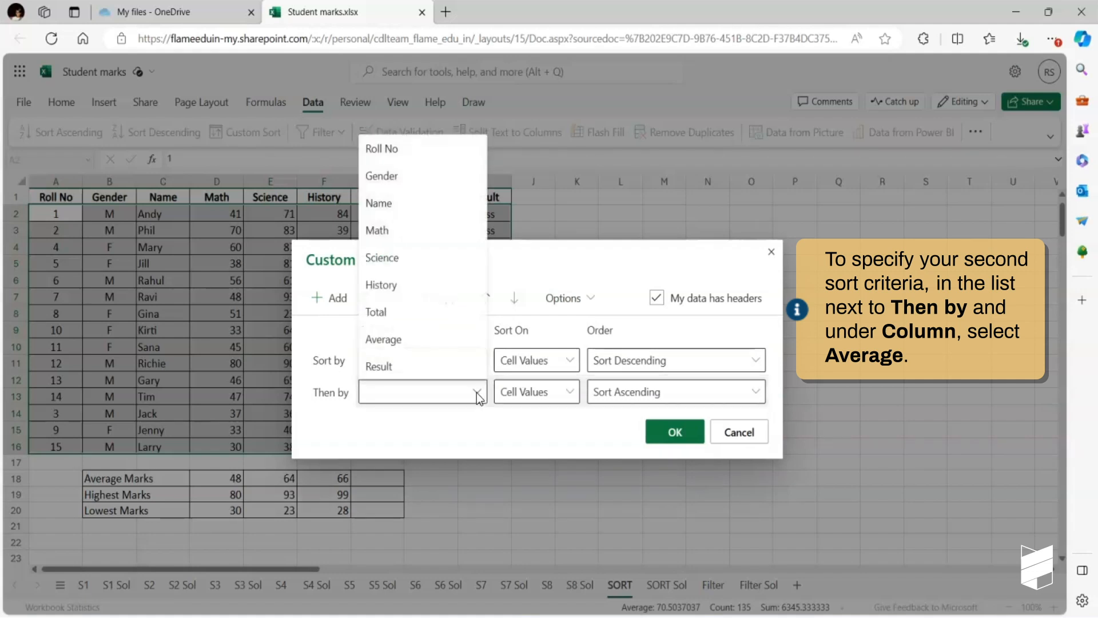
click(445, 342)
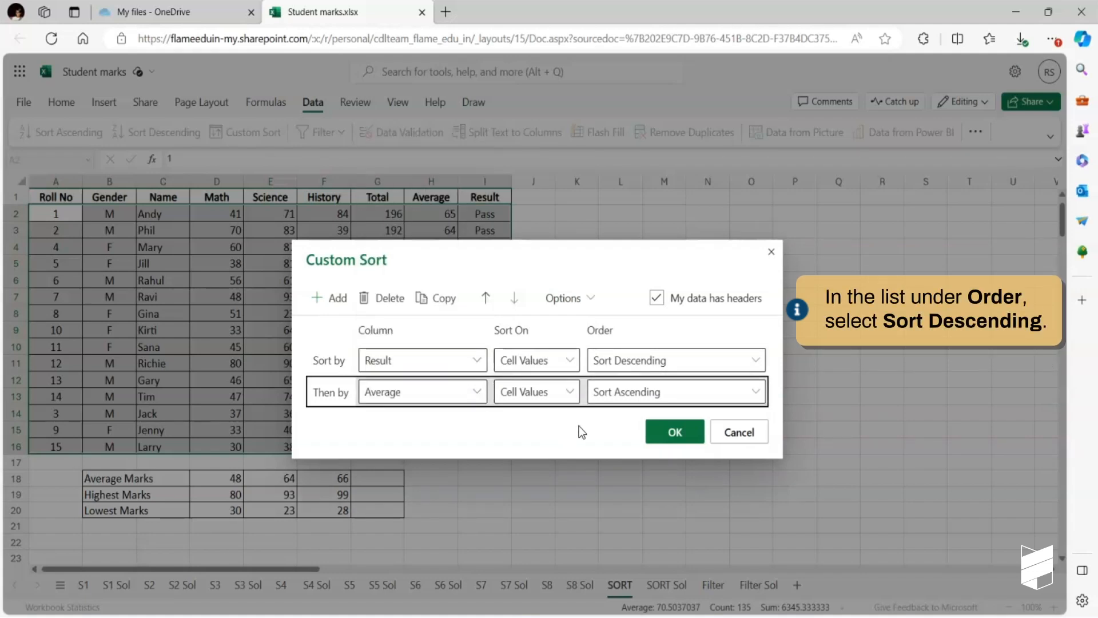
click(761, 393)
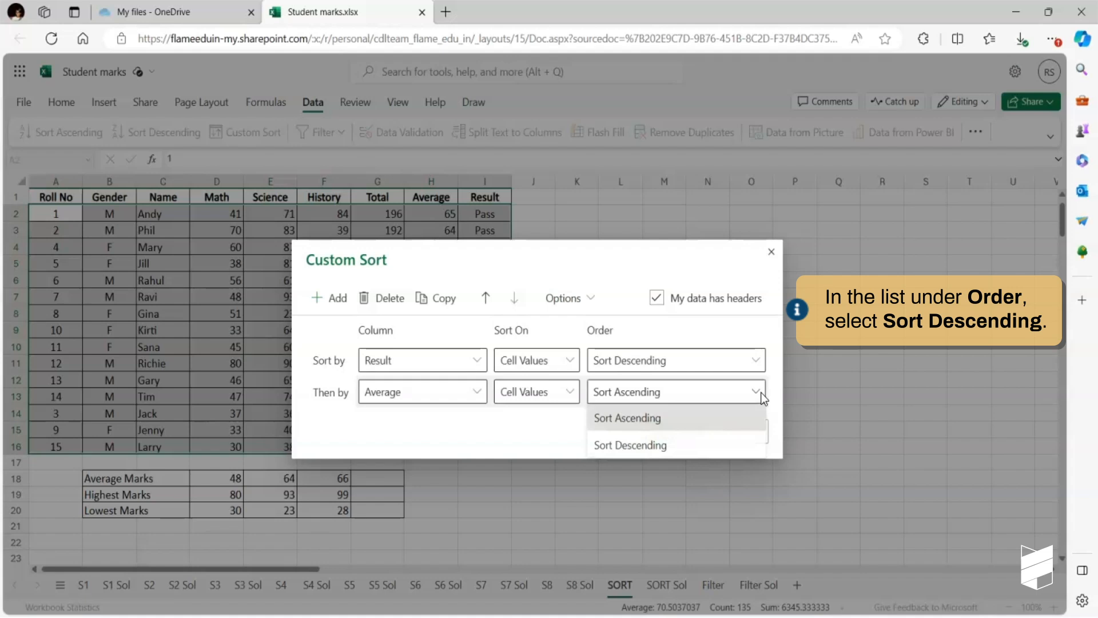
click(757, 443)
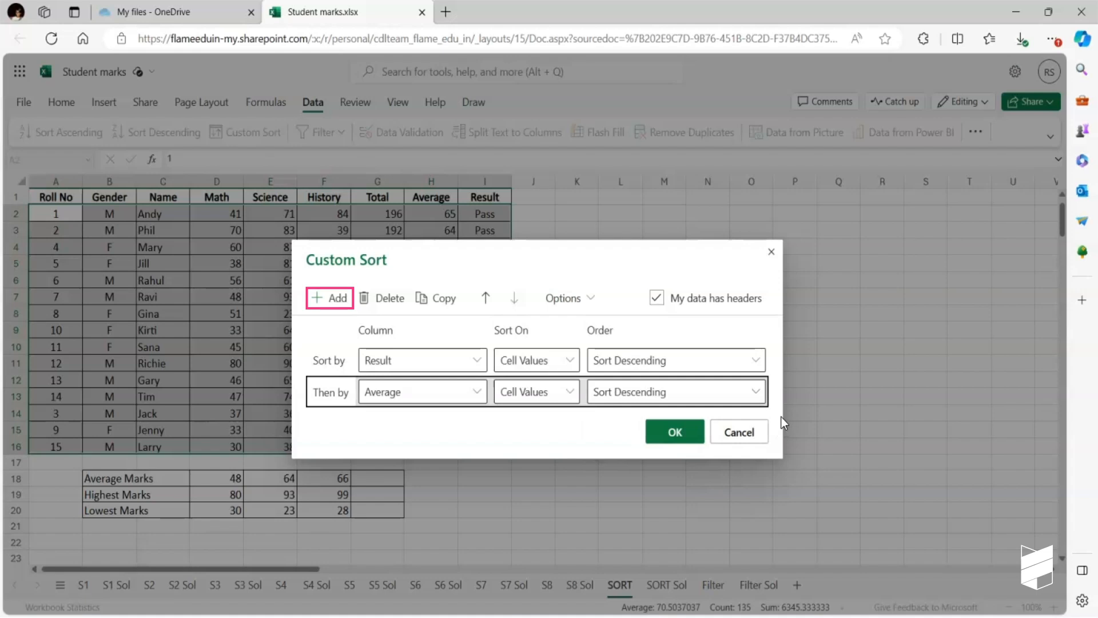
click(679, 432)
click(615, 478)
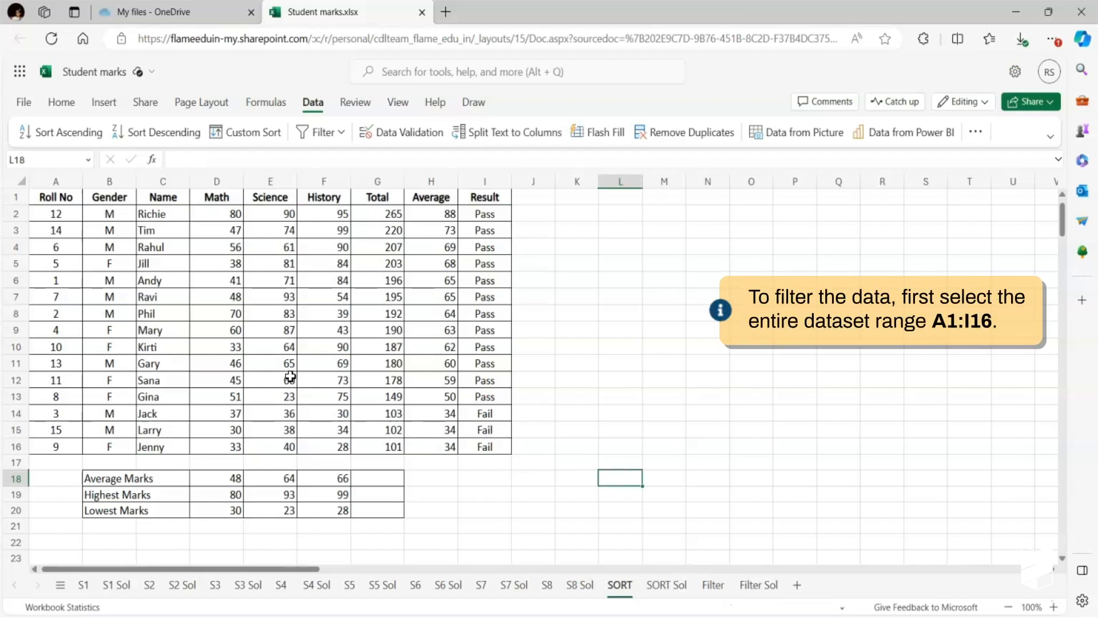
Turn on filtering for the student data range A1:I16.
drag(61, 199, 513, 451)
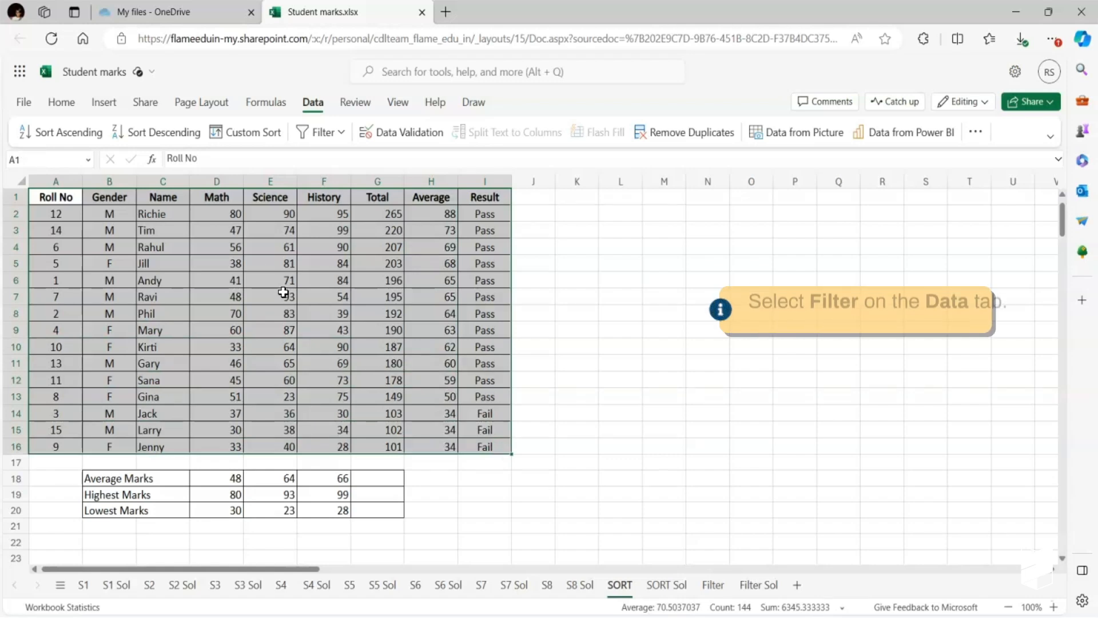
click(323, 132)
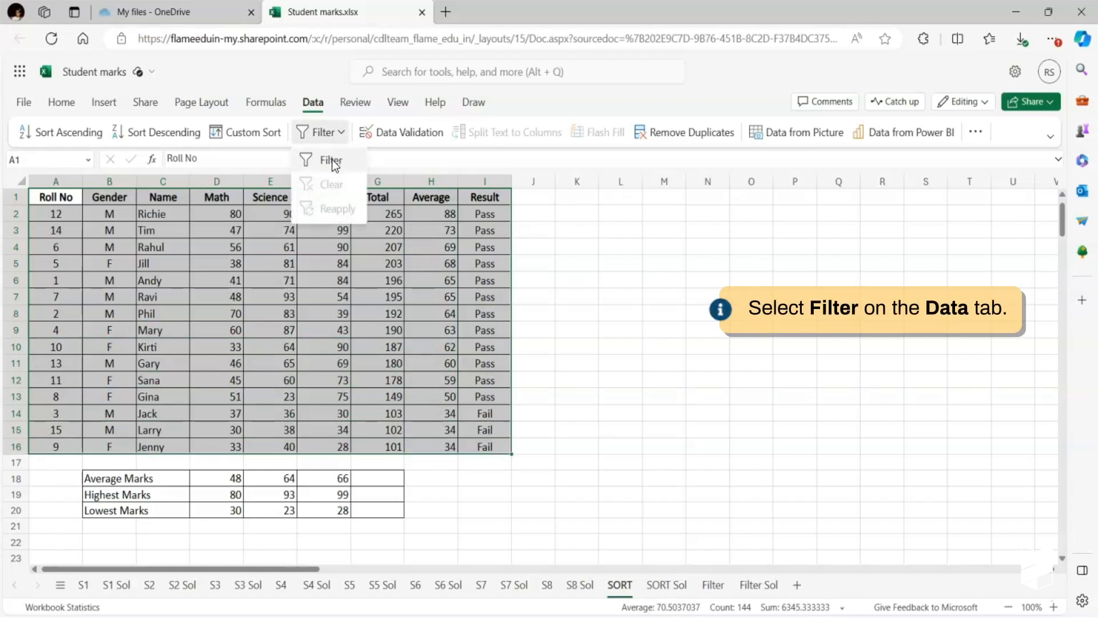
click(332, 160)
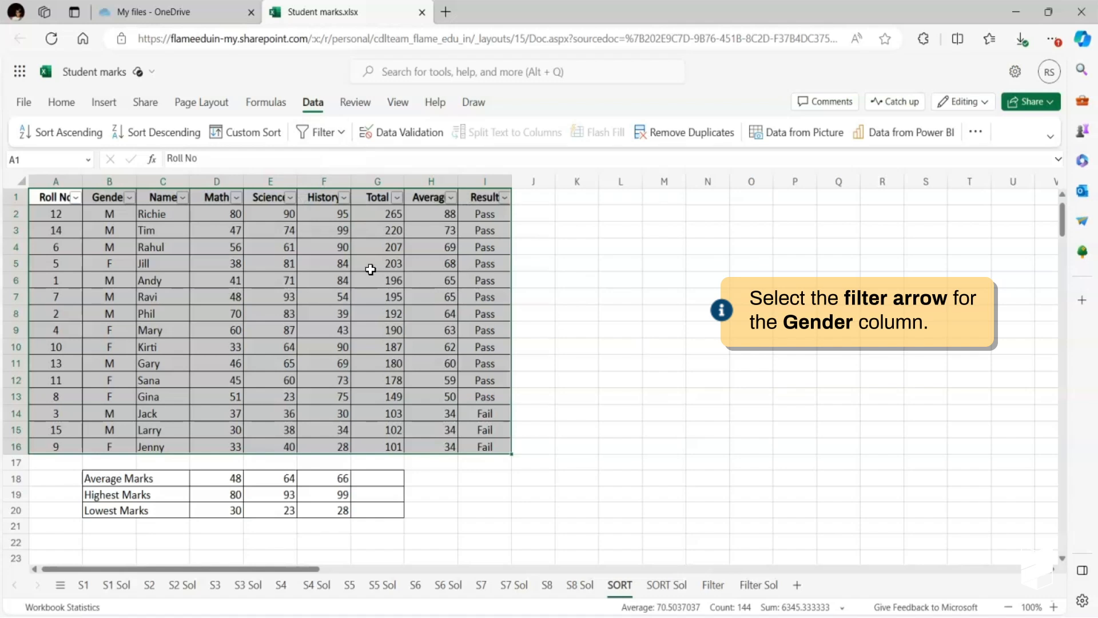
Filter the Gender column to show only the records with M.
click(130, 198)
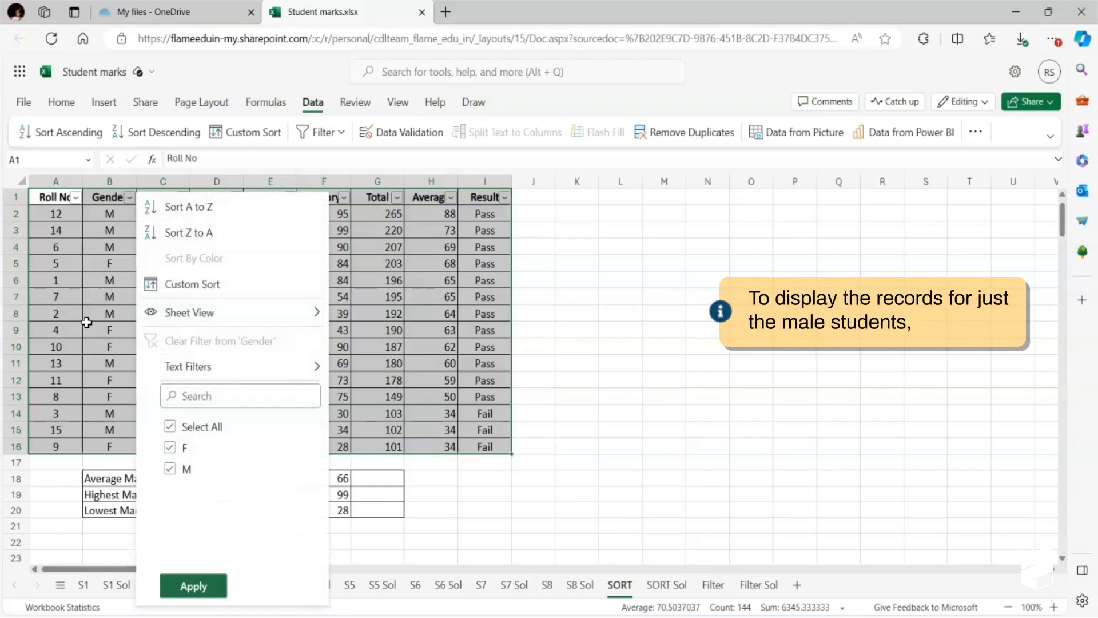
click(170, 448)
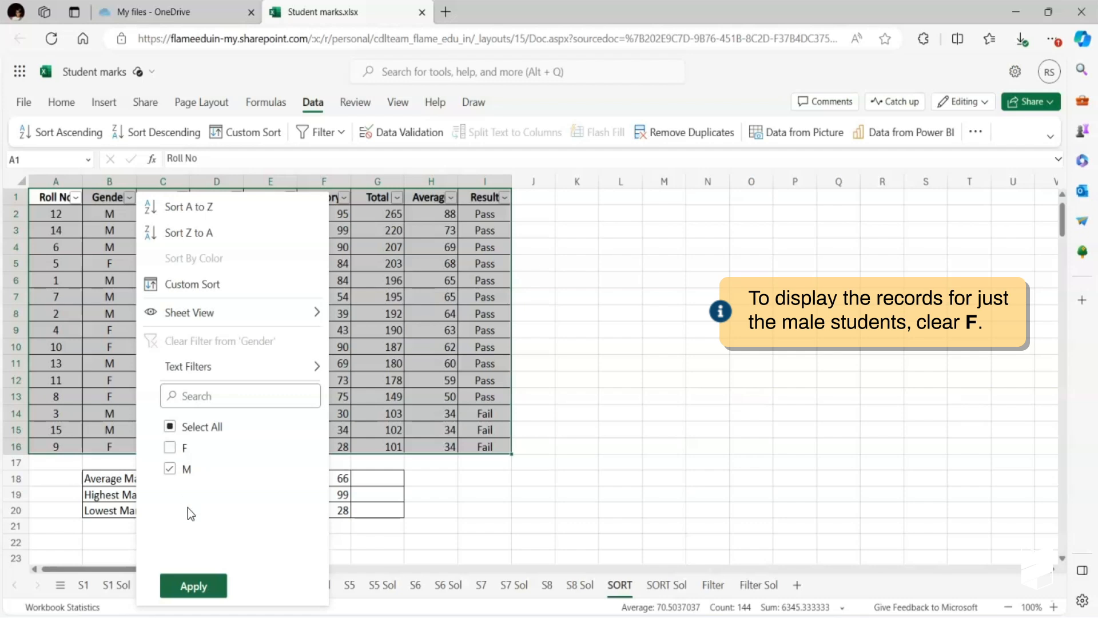
click(195, 586)
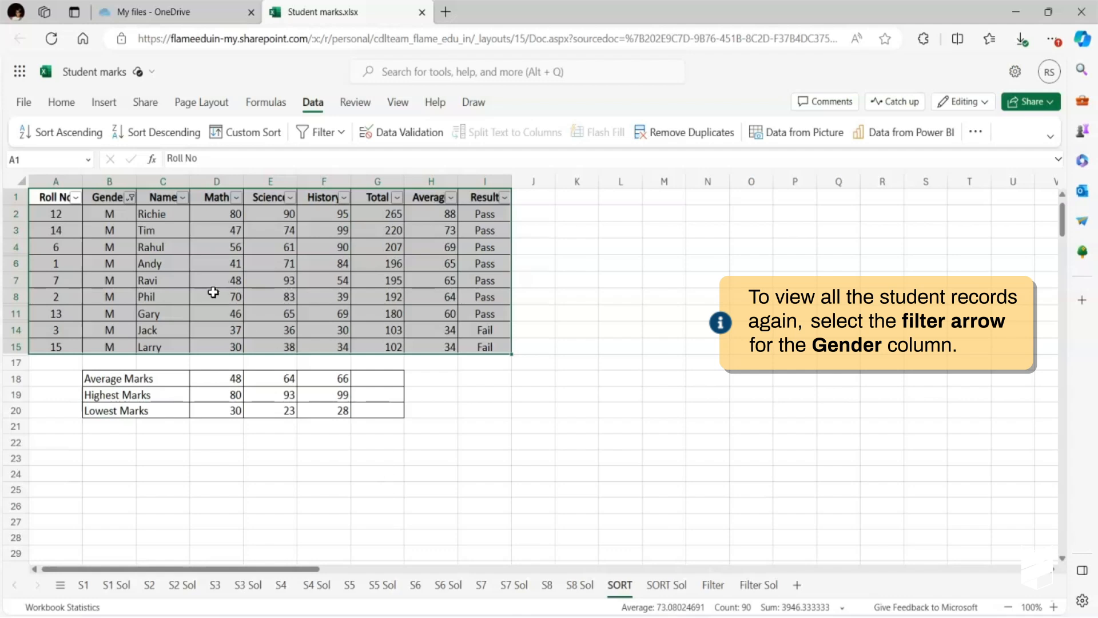
Include all values in the Gender filter again to restore the hidden student records.
click(131, 198)
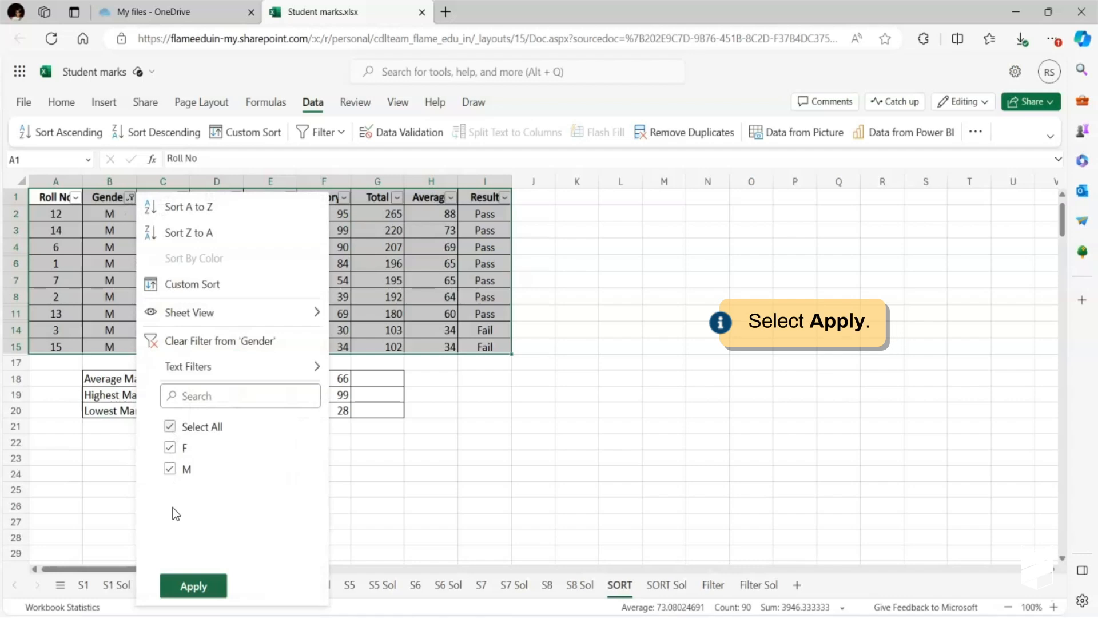
click(190, 594)
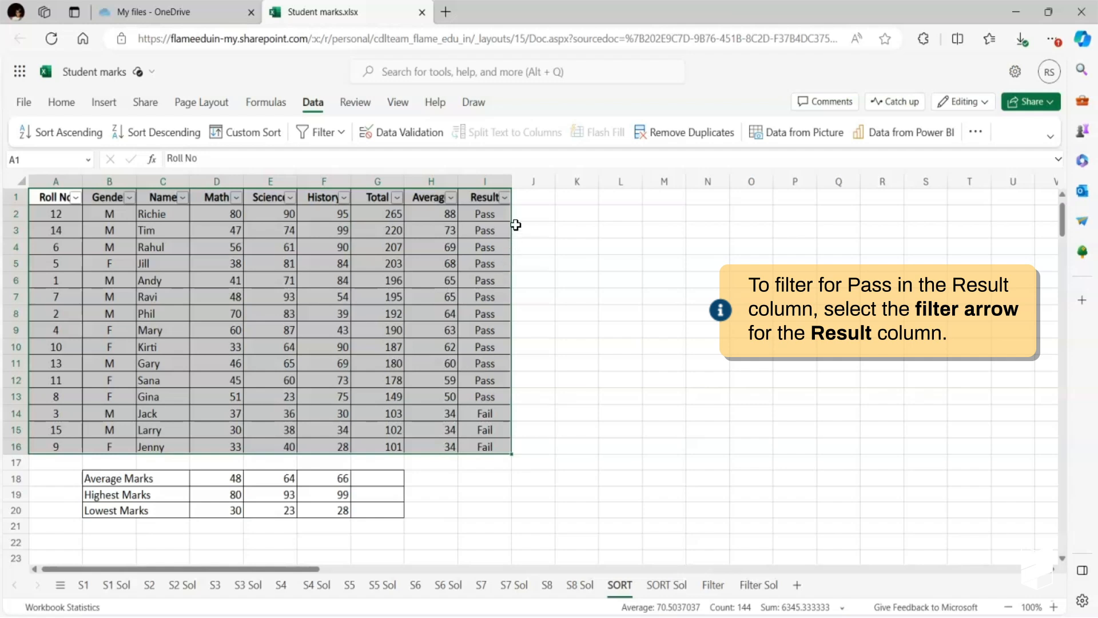
Filter the Result column to show only the Pass records, excluding Fail.
click(505, 198)
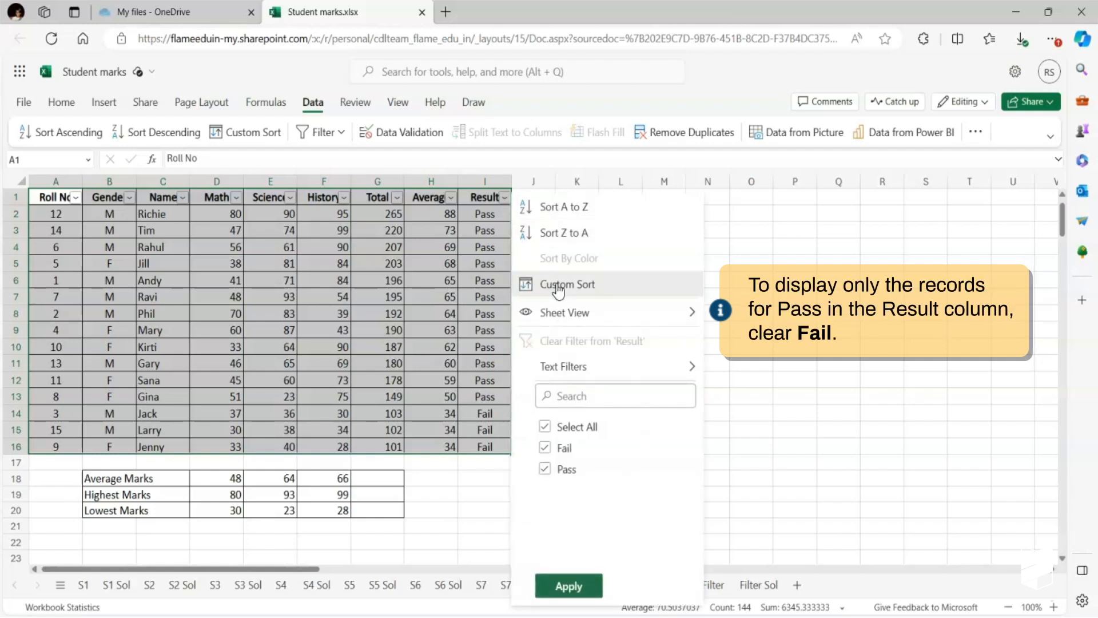
click(545, 447)
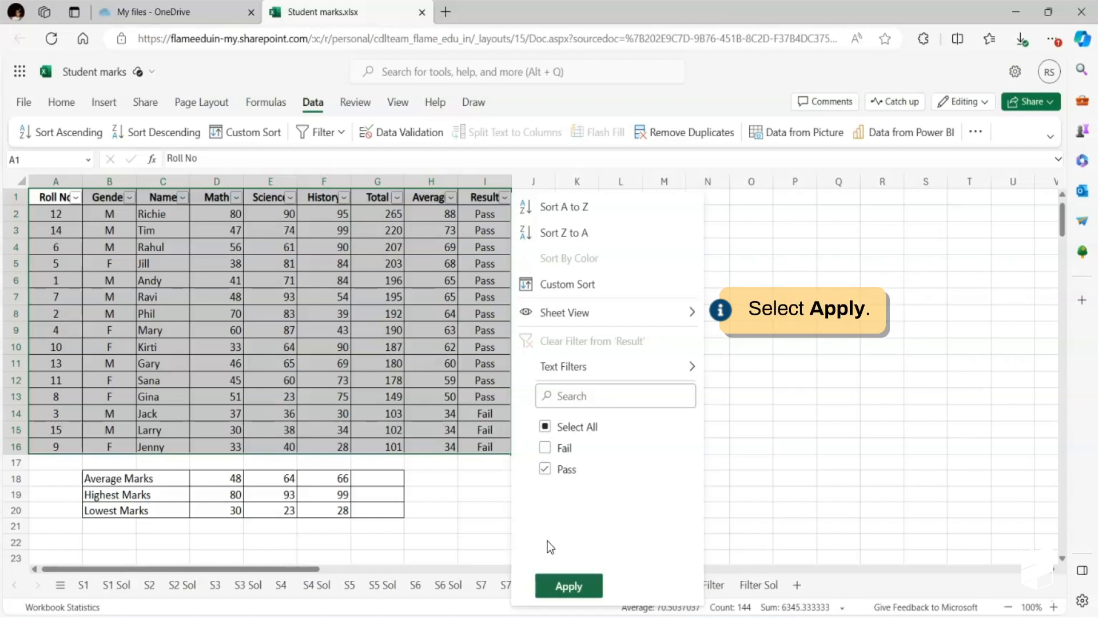
click(569, 586)
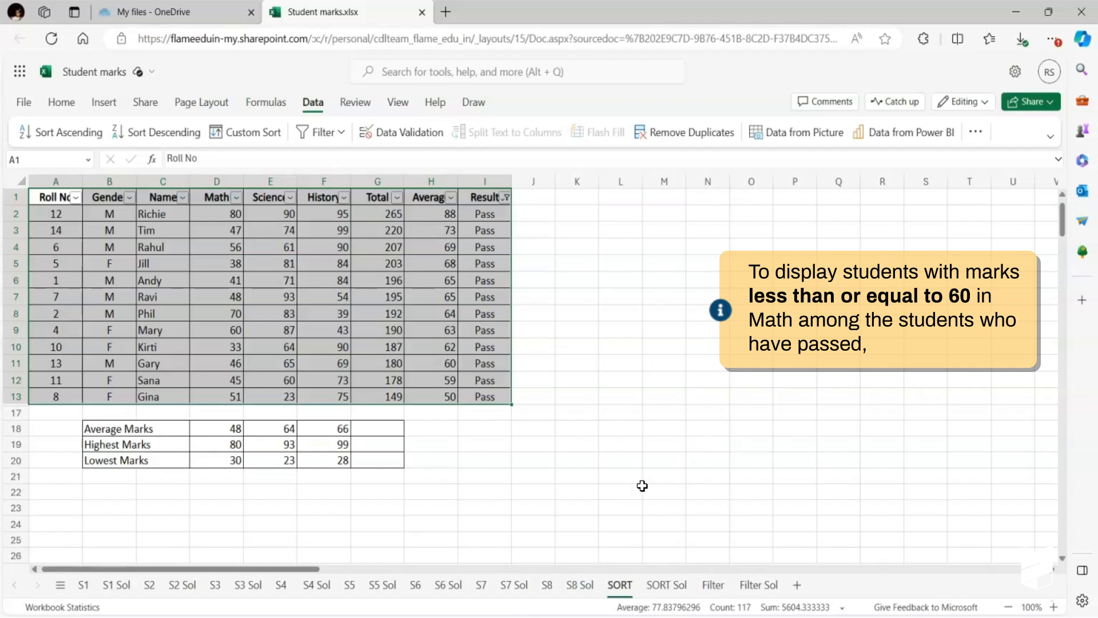
Apply a custom number filter to the Math column that shows only marks less than or equal to 60, and deselect the table.
click(235, 197)
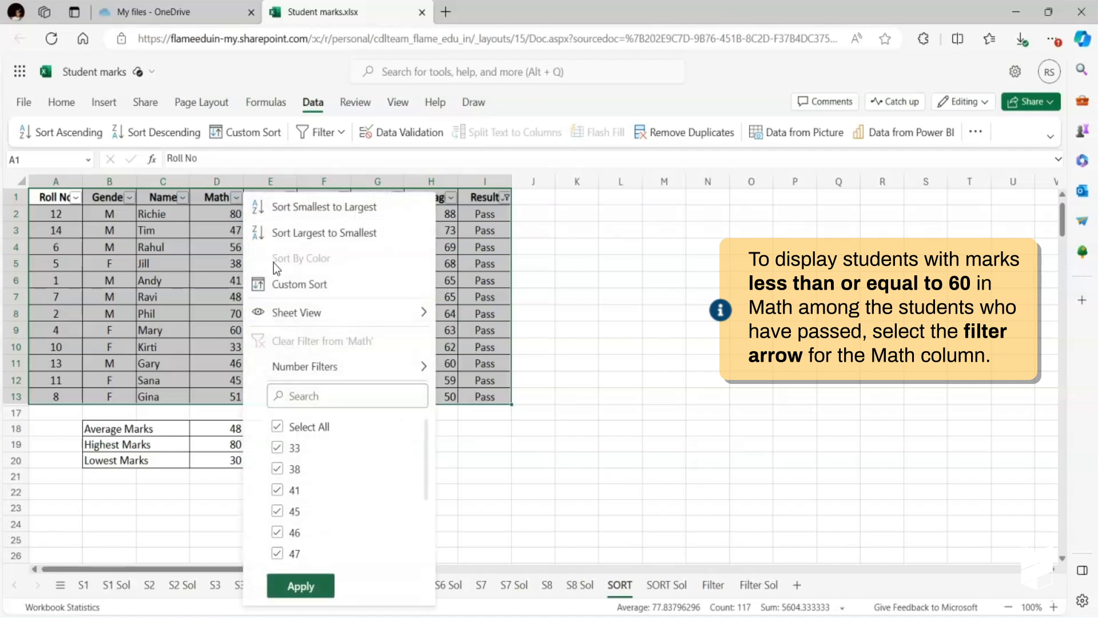
mouse_move(415, 370)
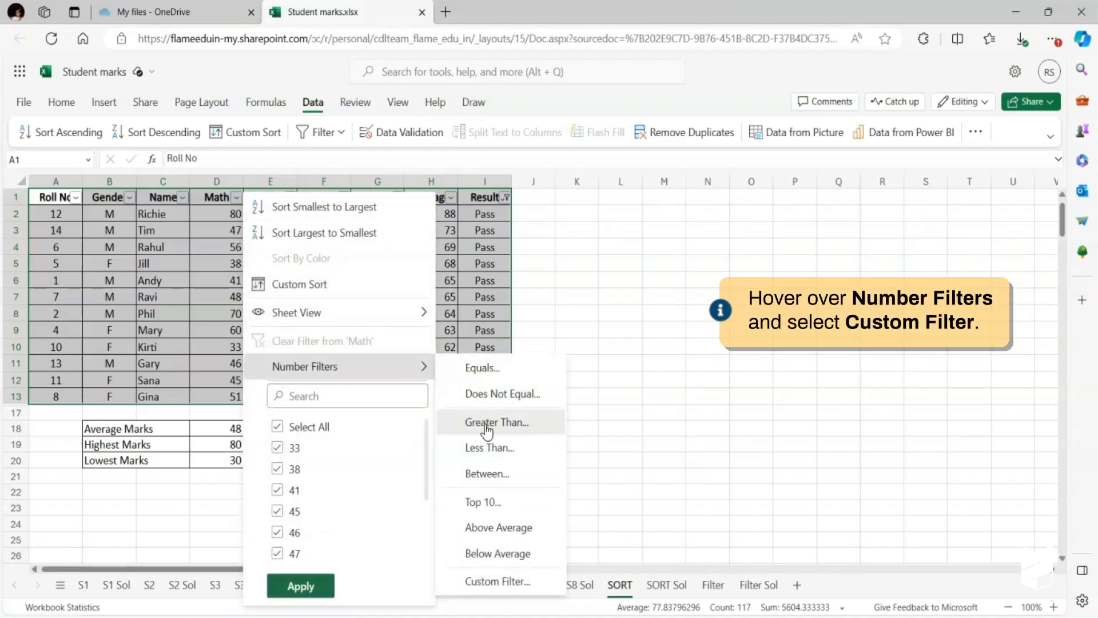
click(504, 581)
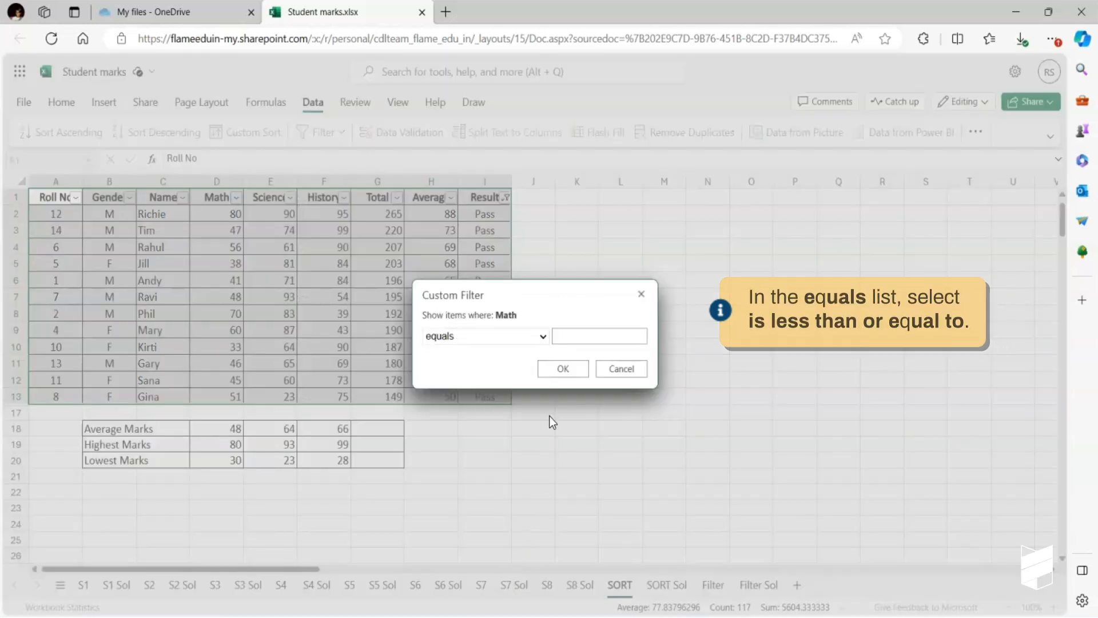
click(545, 338)
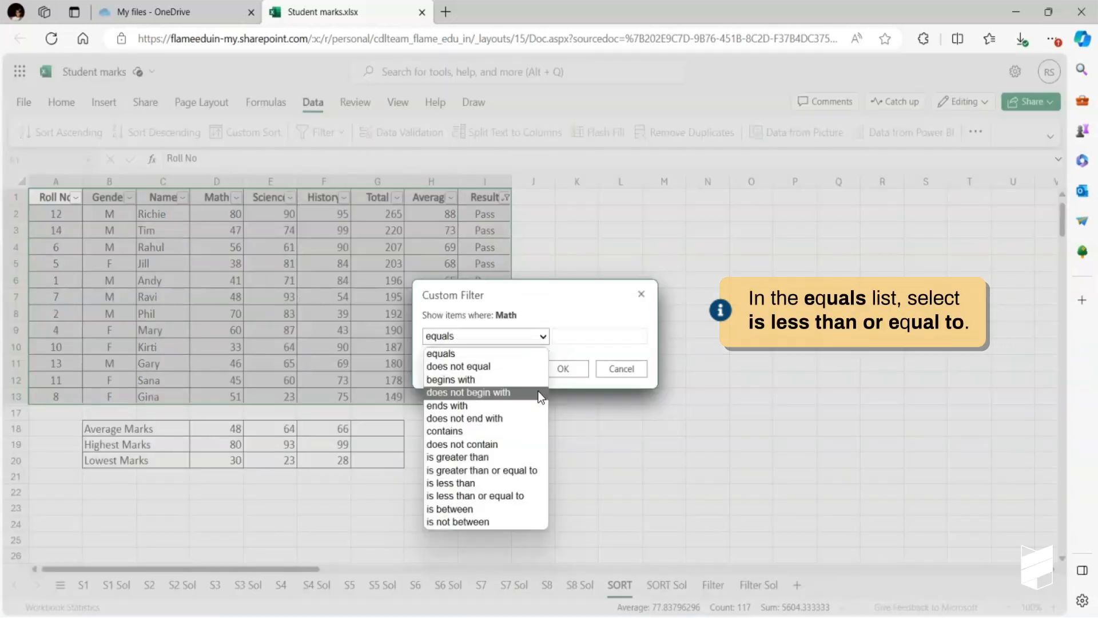
click(531, 495)
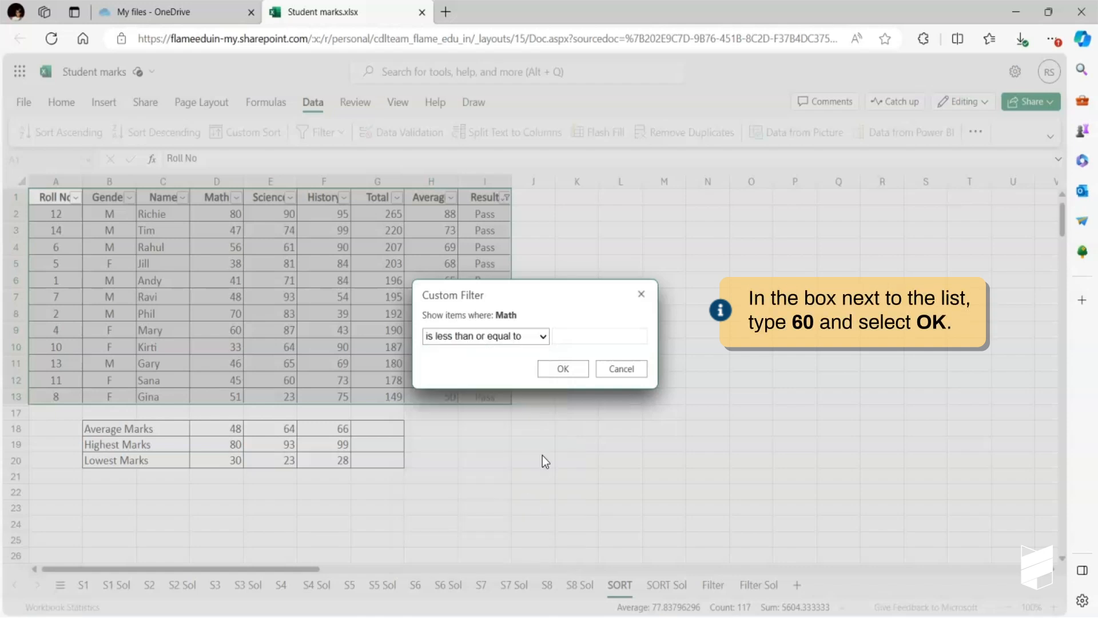
click(569, 336)
text(60)
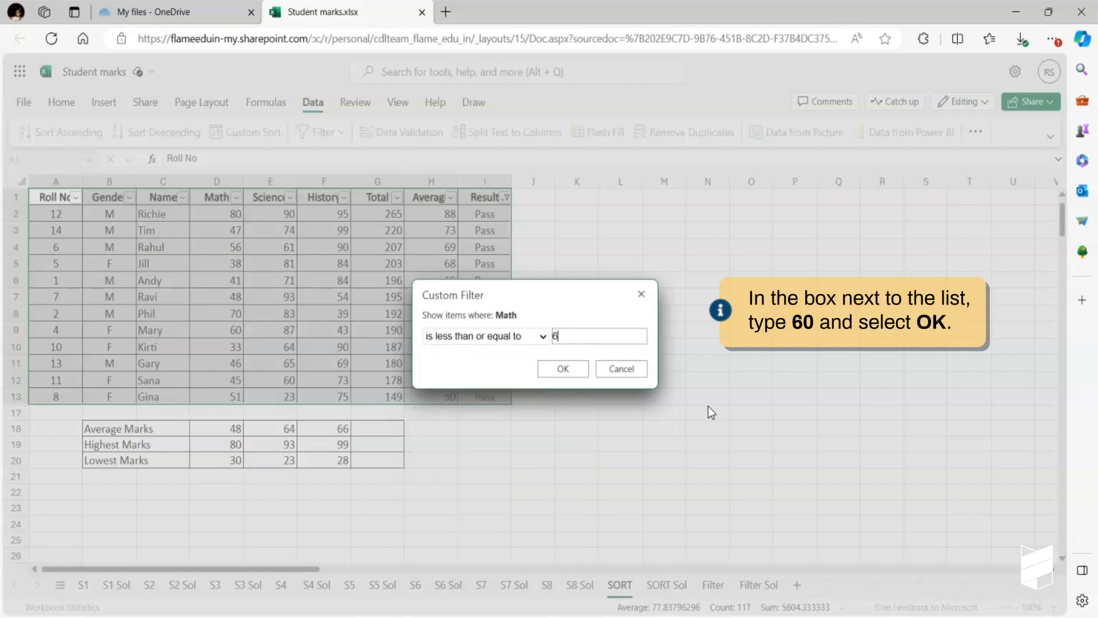
click(566, 369)
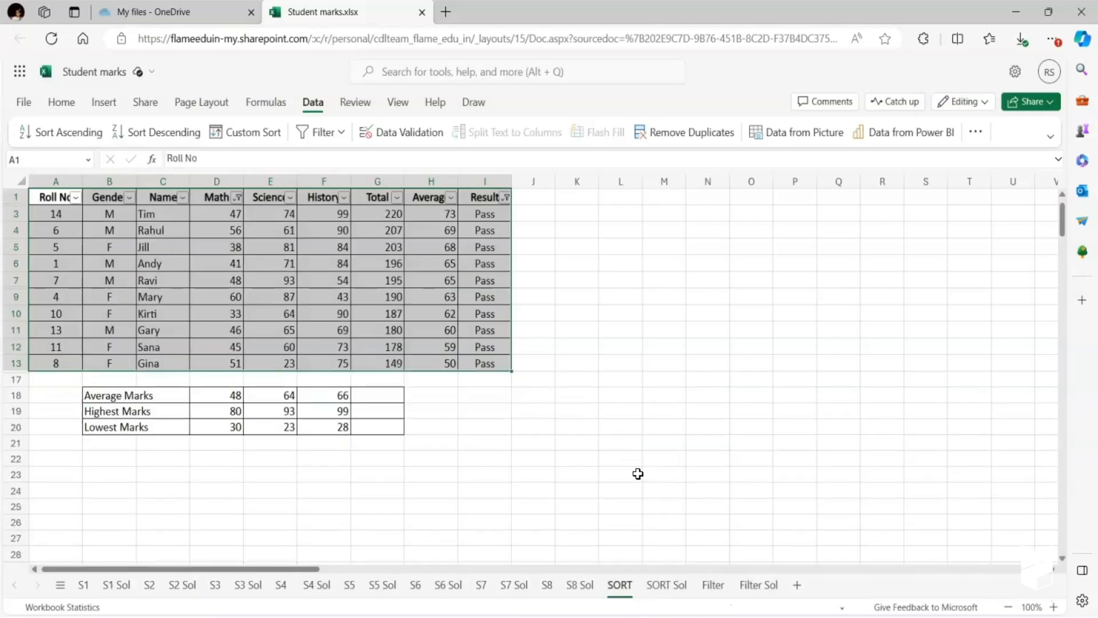
click(533, 524)
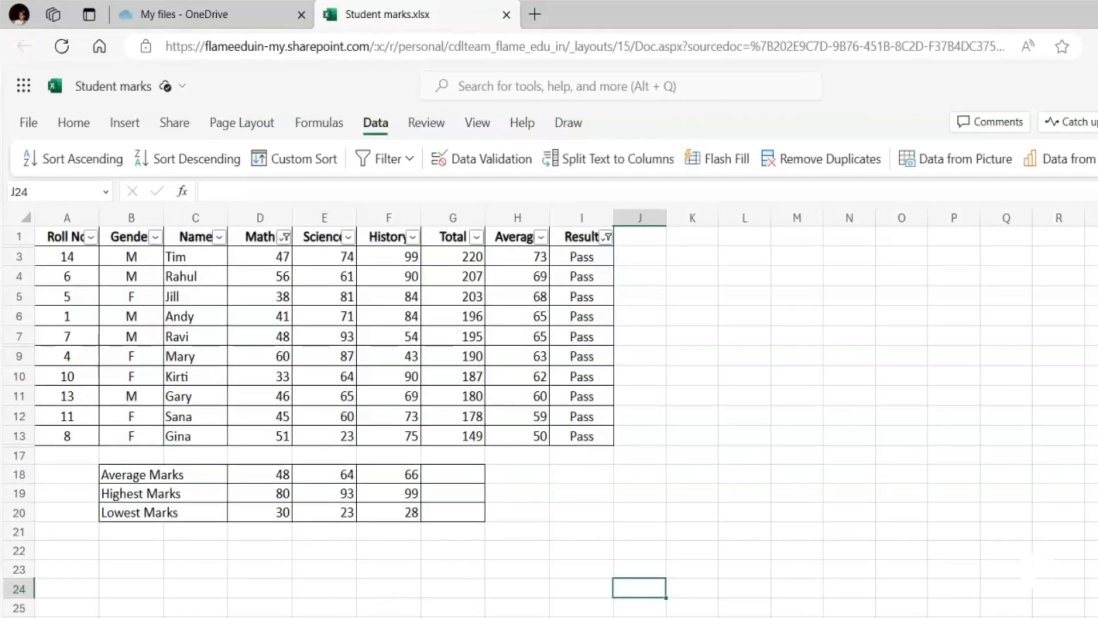